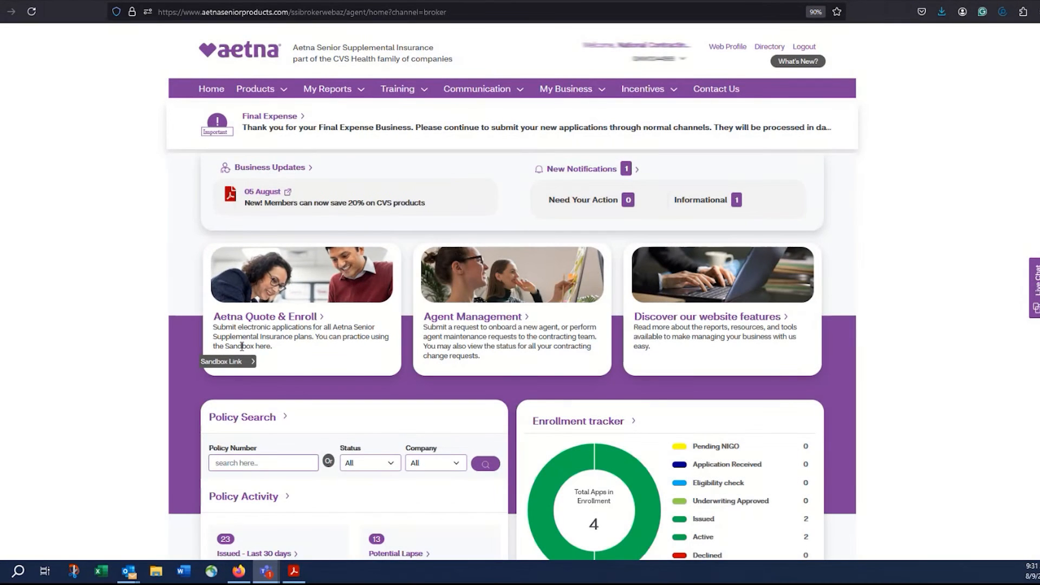
Open the Aetna Quote & Enroll Sandbox link from the broker home page.
left_click(228, 361)
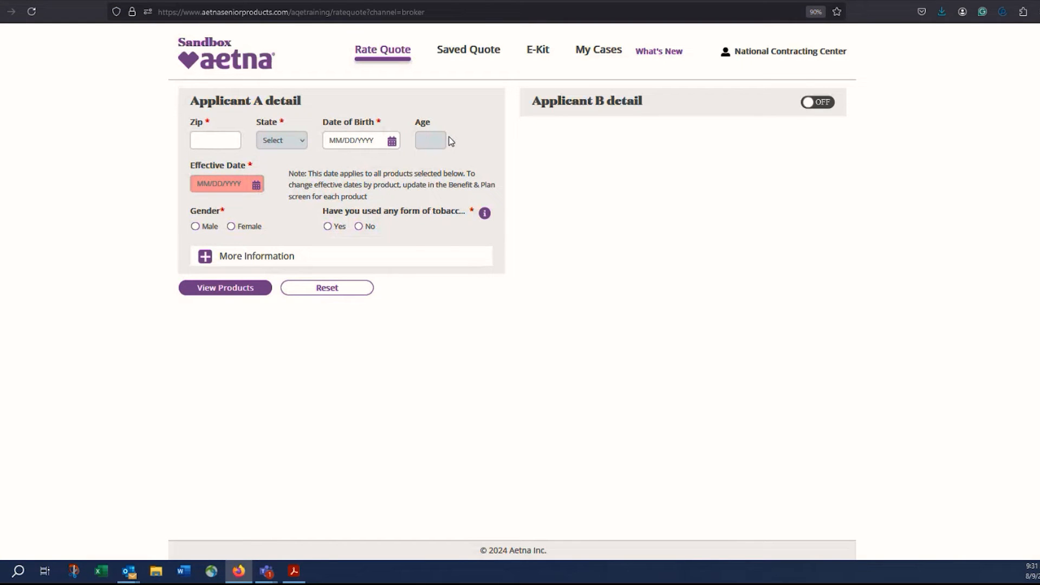
Enter Applicant A's zip code 37922 and date of birth 10/15/1958.
left_click(220, 141)
type("3793")
type("2")
key("Tab")
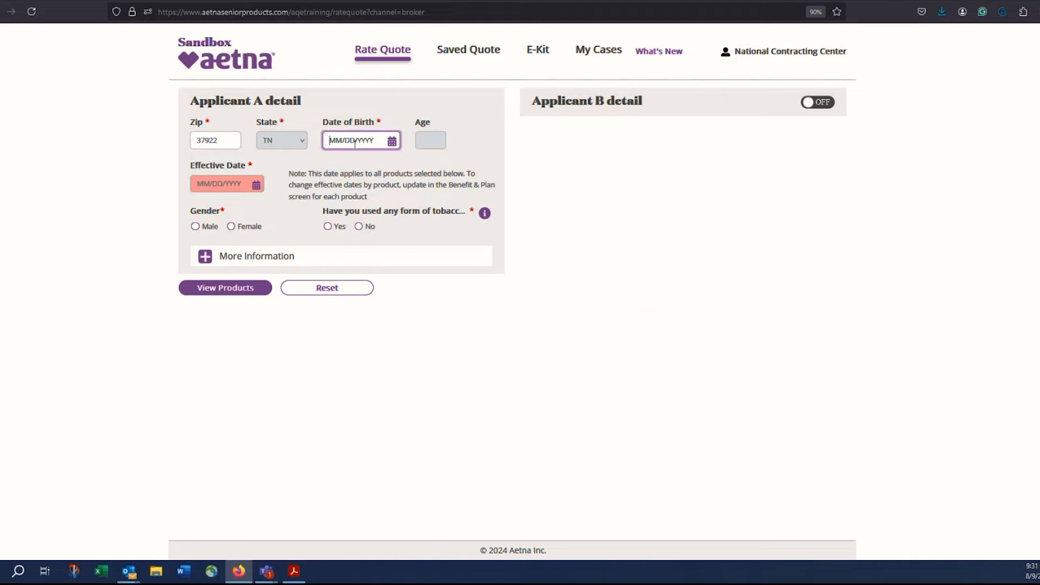
type("10/15/19")
type("58")
Set effective date 09/01/2024, gender Female and tobacco use No.
left_click(231, 184)
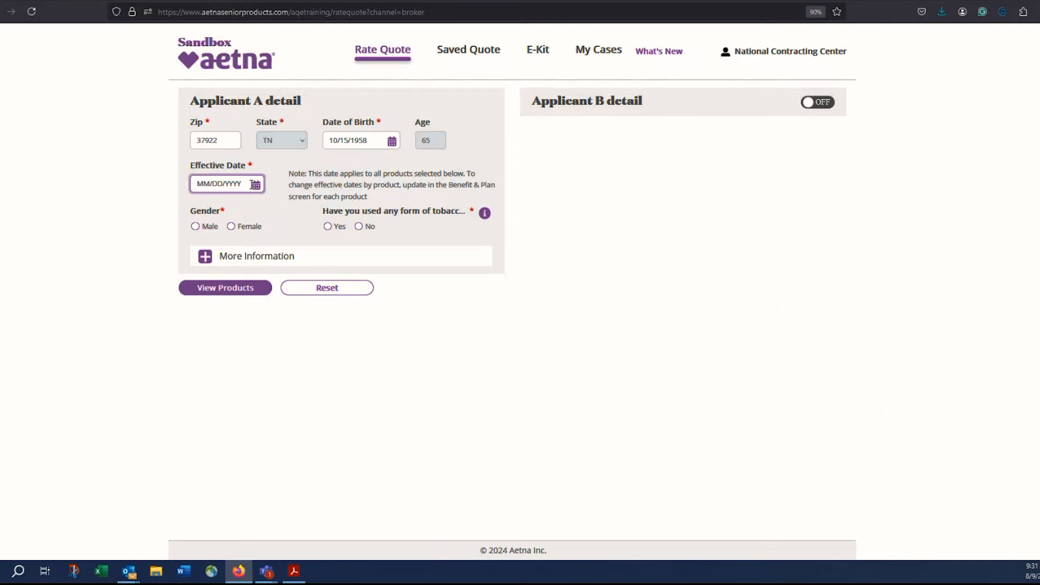
left_click(255, 186)
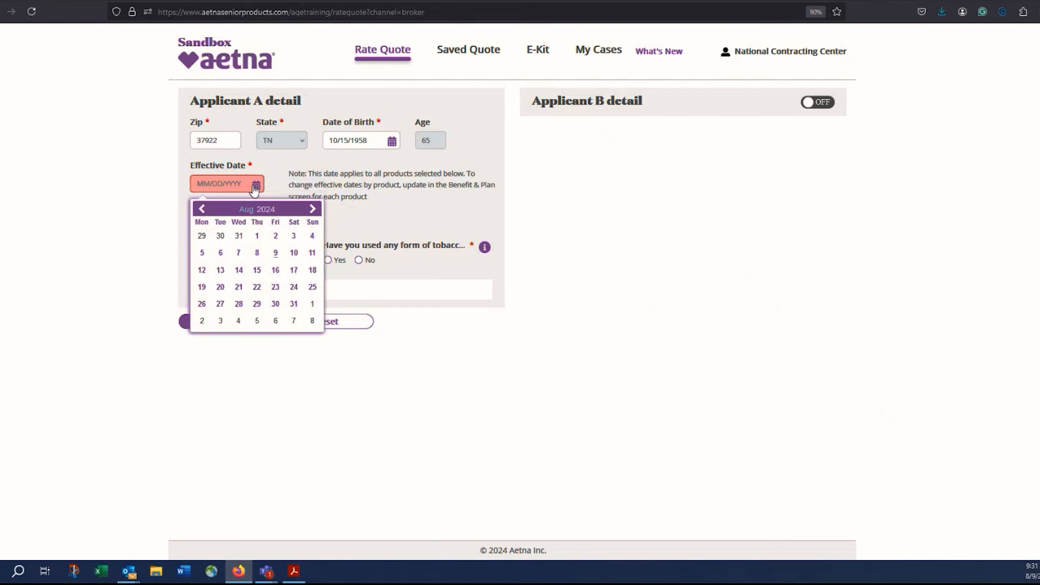
left_click(312, 303)
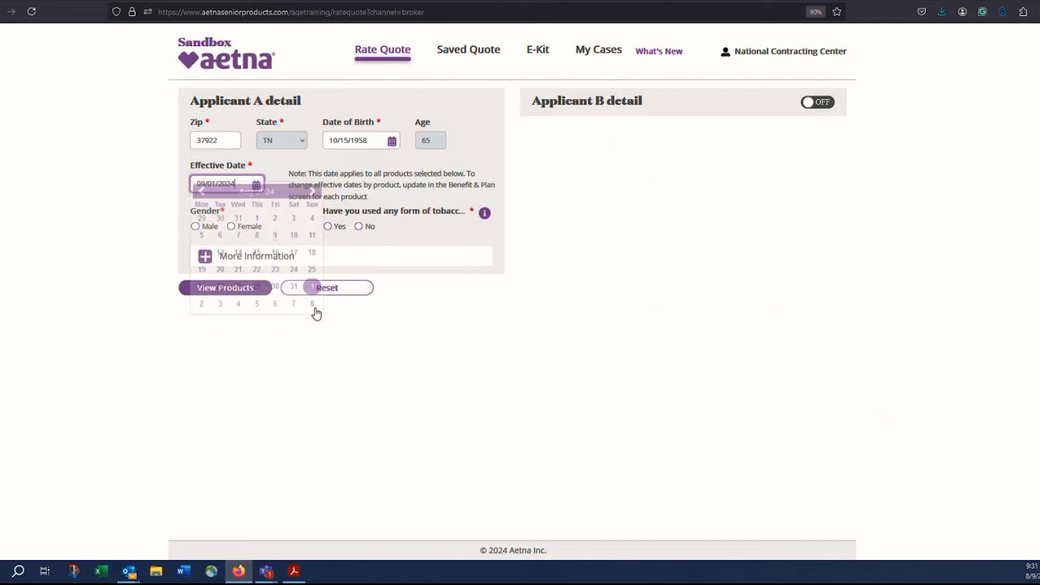
left_click(231, 228)
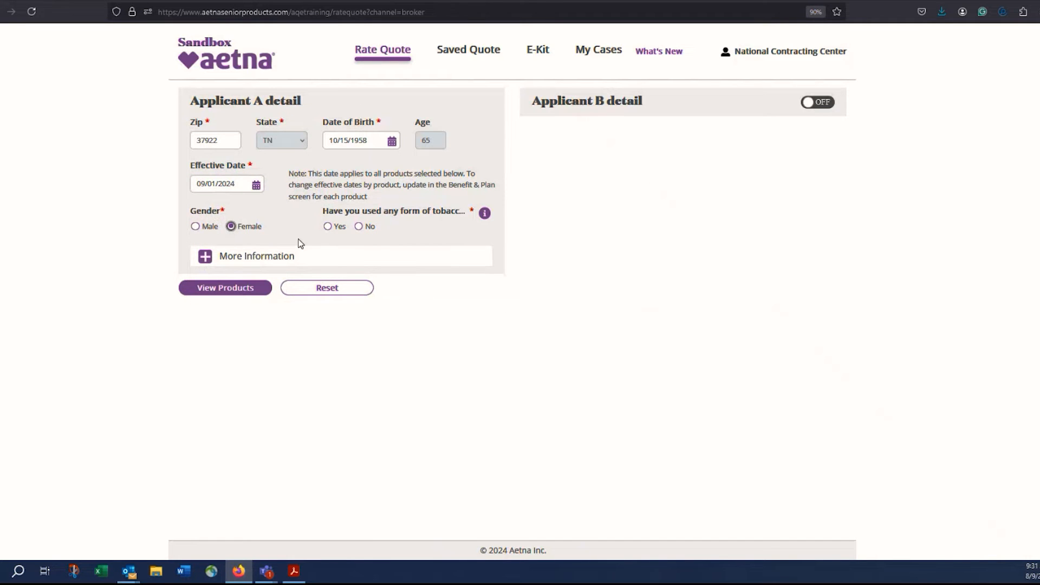
left_click(358, 227)
Show eligible products, expand Medicare Supplement and set Part A Date to 10/01/2024.
left_click(233, 288)
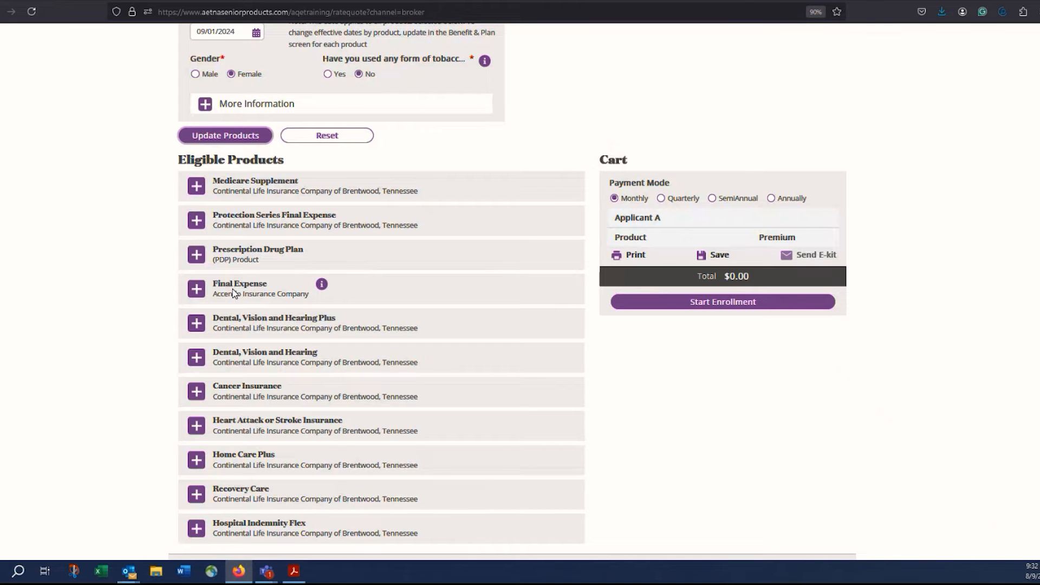
left_click(197, 186)
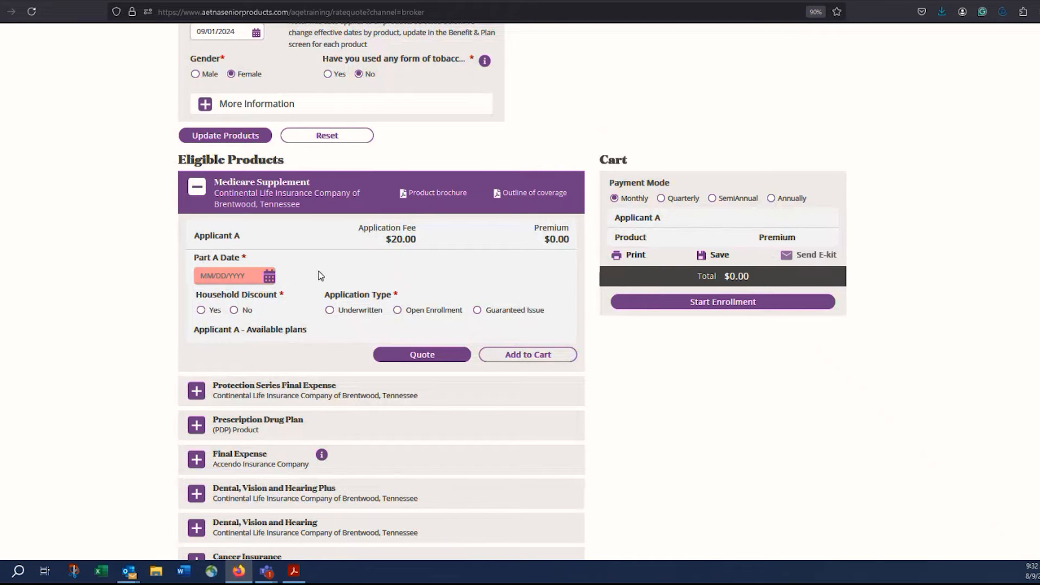
left_click(245, 277)
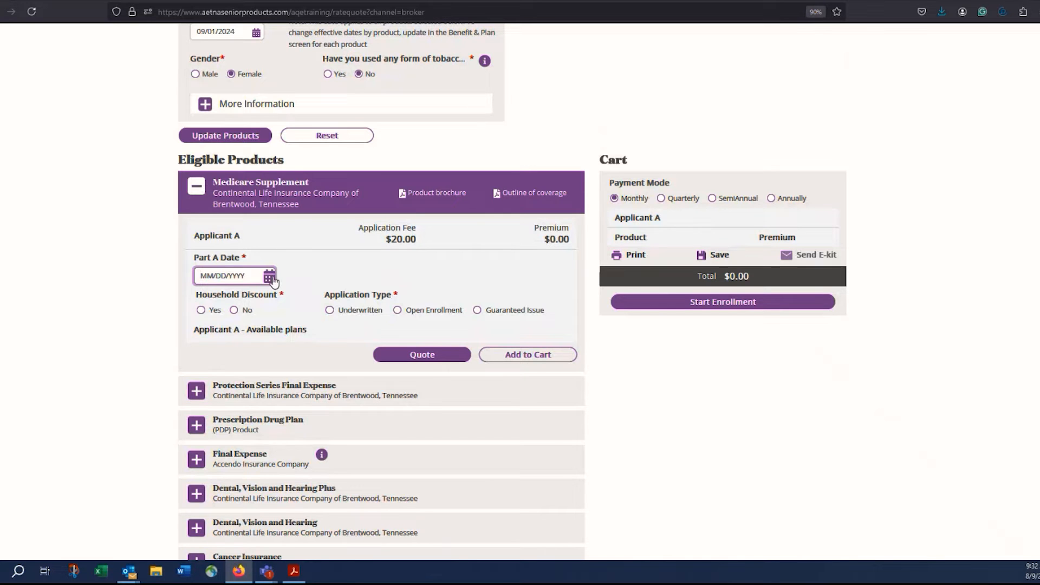
left_click(269, 276)
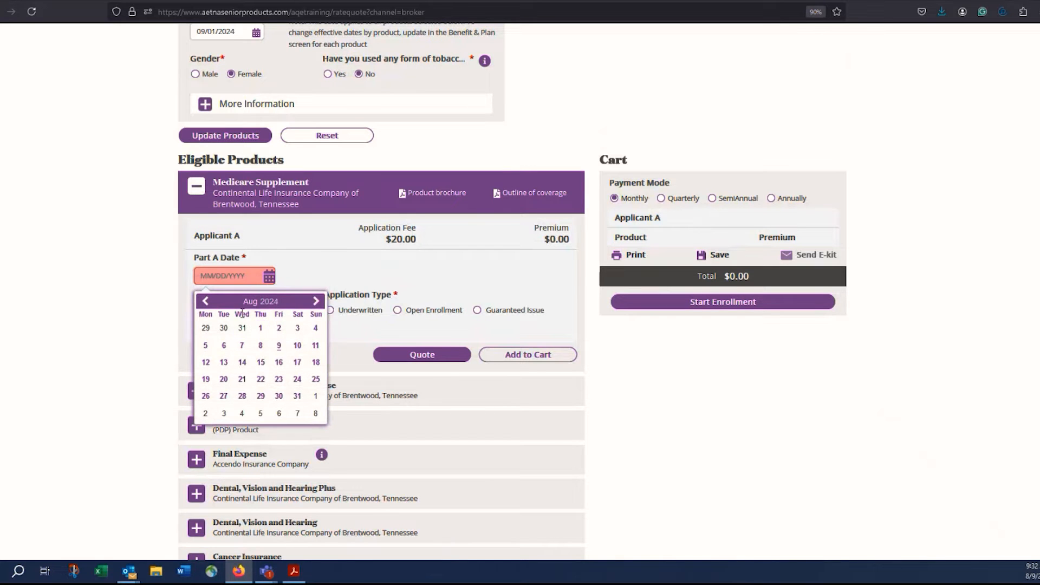
left_click(316, 302)
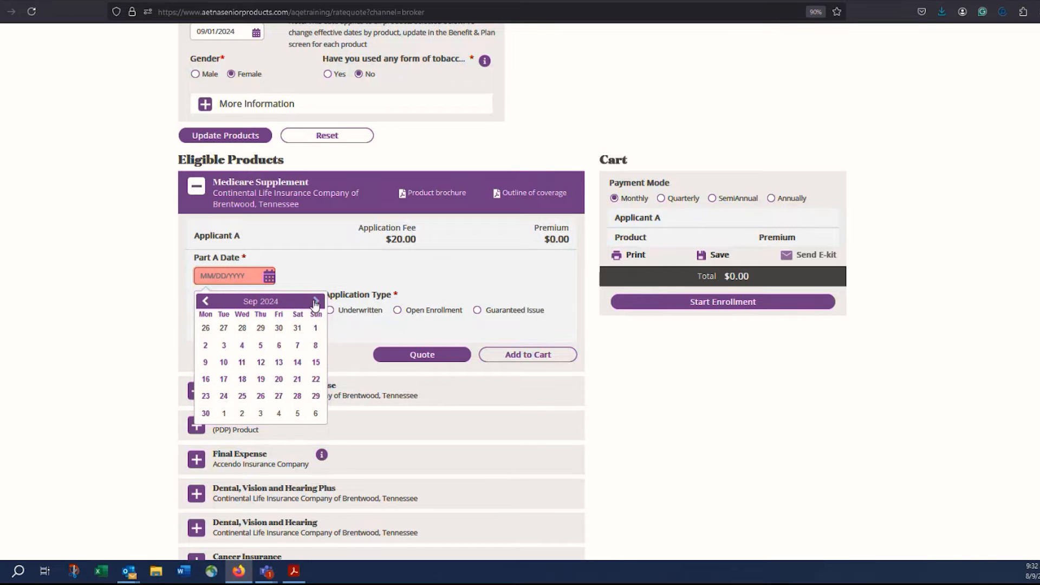
left_click(316, 301)
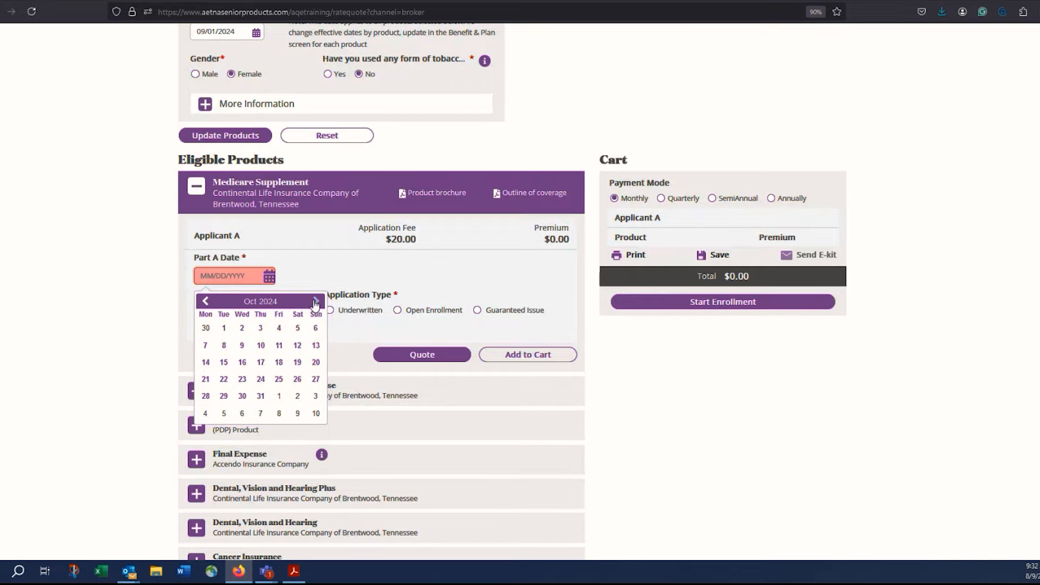
left_click(223, 330)
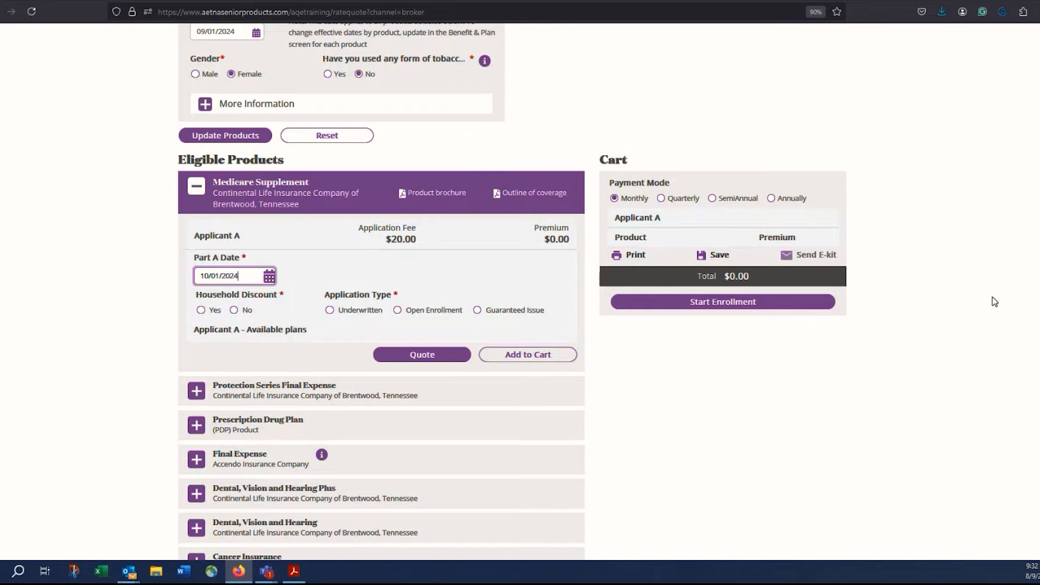
Quote Medicare Supplement with no household discount and Open Enrollment application type.
scroll(689, 112, "up", 3)
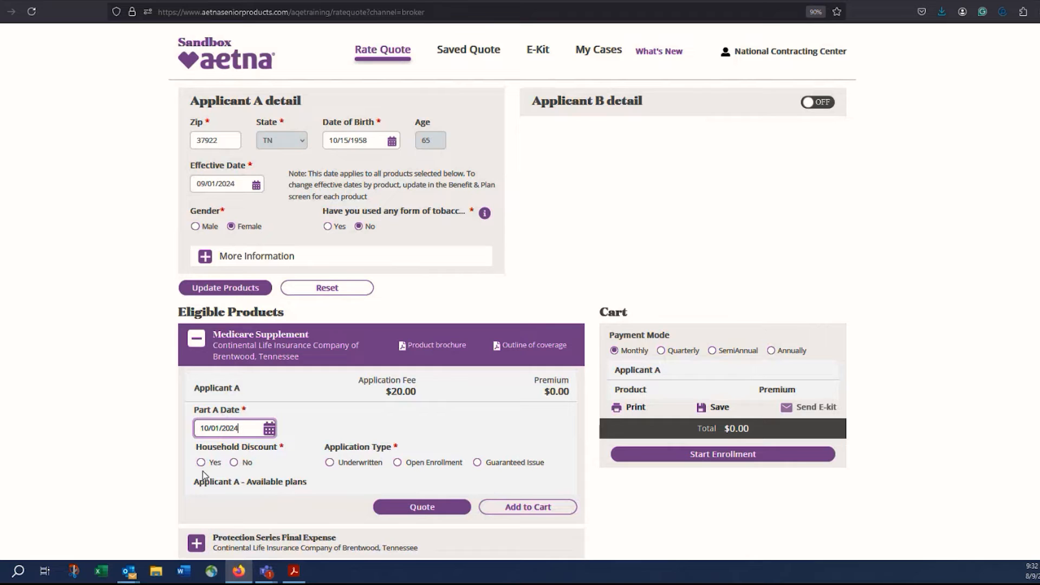
left_click(235, 463)
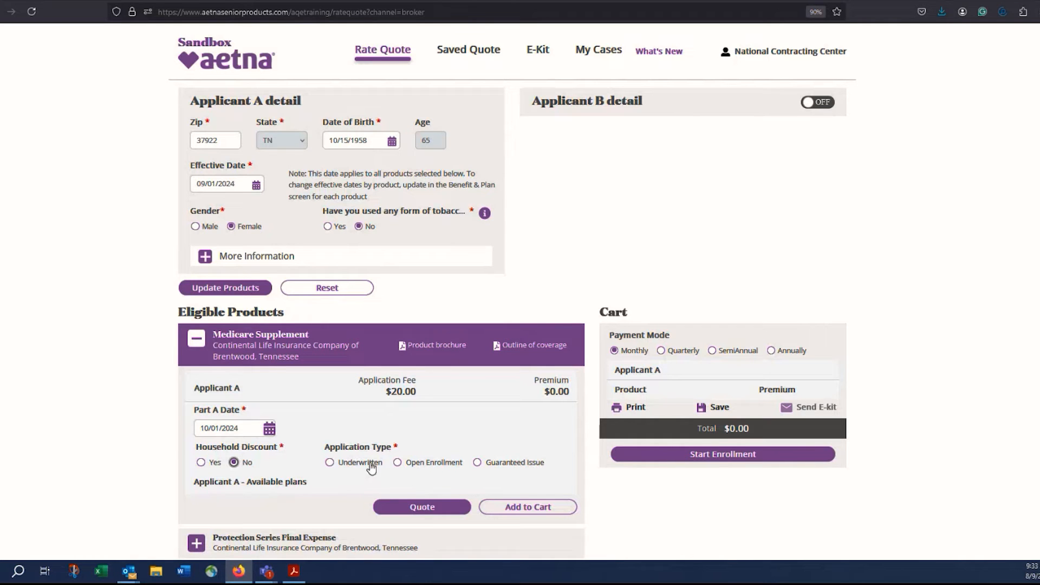
left_click(398, 462)
left_click(425, 508)
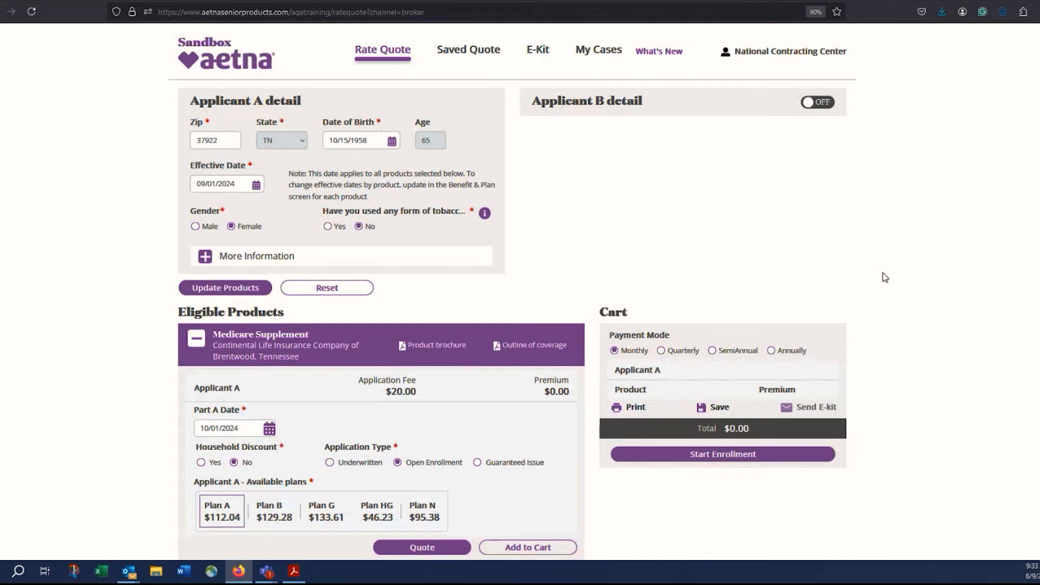
Select the $133.61 Plan G tile and add it to the cart.
scroll(544, 307, "down", 4)
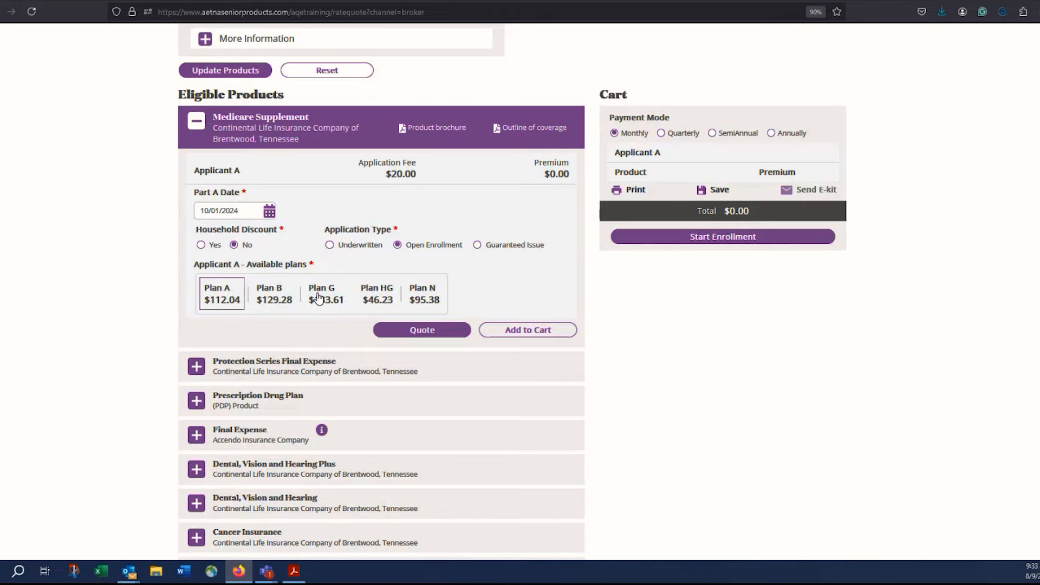
left_click(319, 297)
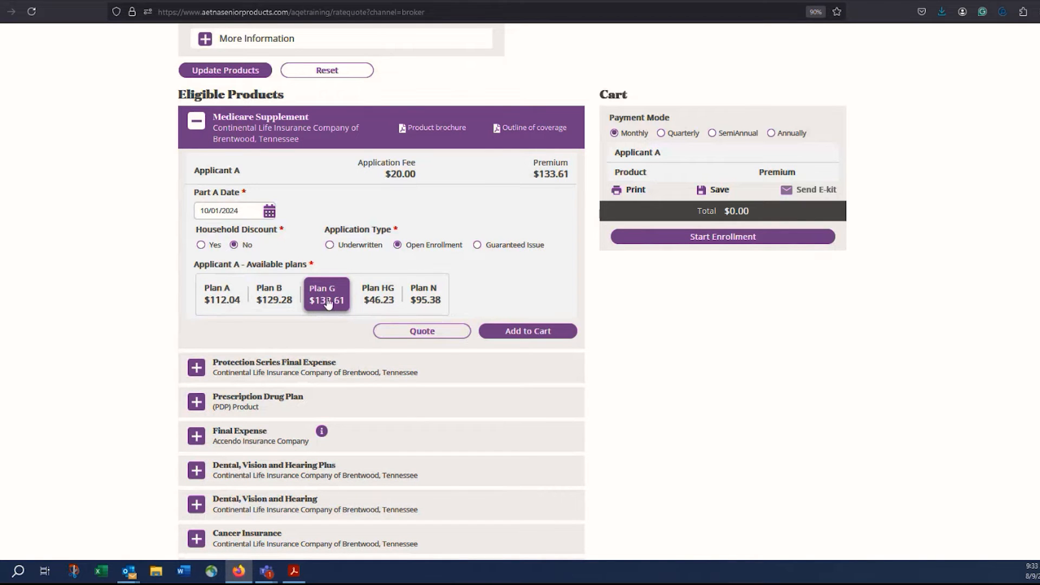
left_click(553, 332)
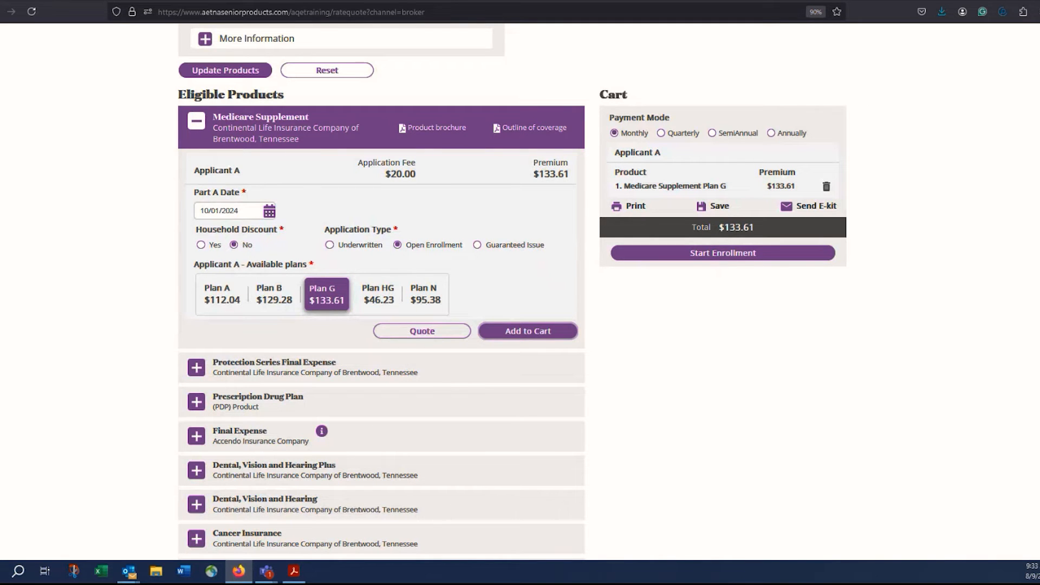
scroll(520, 293, "down", 5)
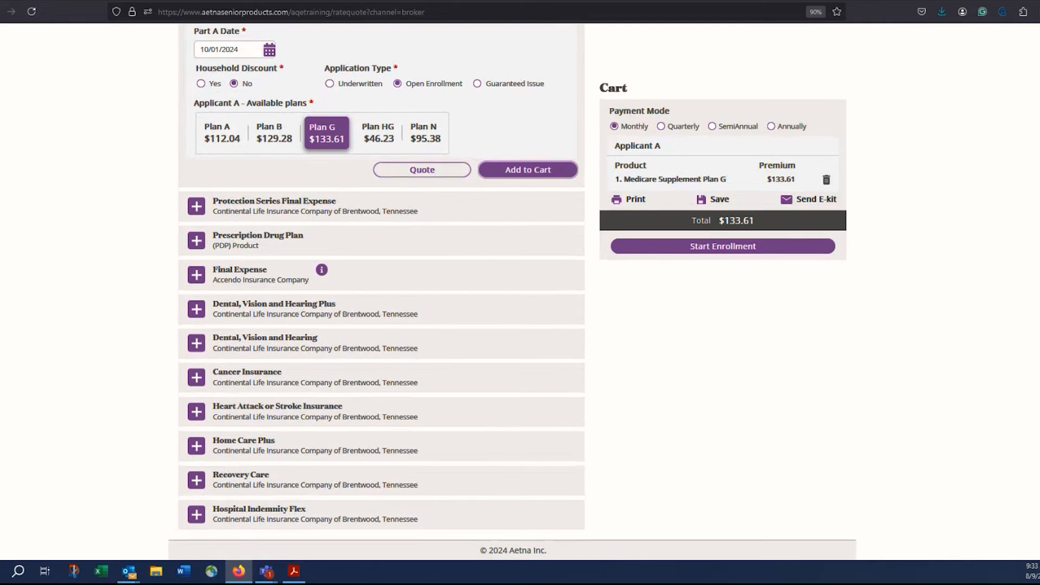
Quote Cancer Insurance at a 20000 benefit and add the Recurrence Benefit plan ($64.60).
left_click(199, 375)
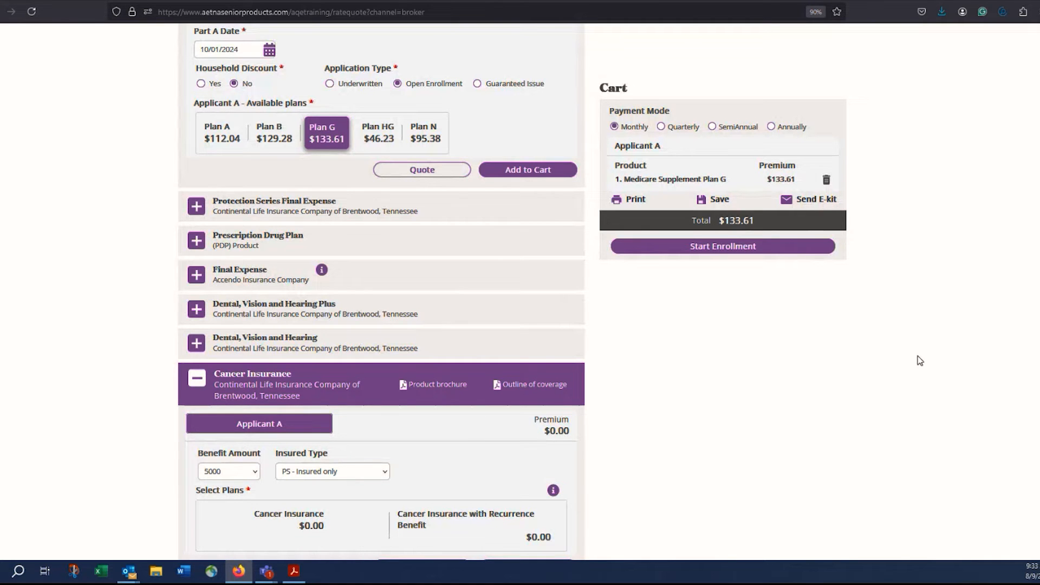
scroll(583, 336, "down", 3)
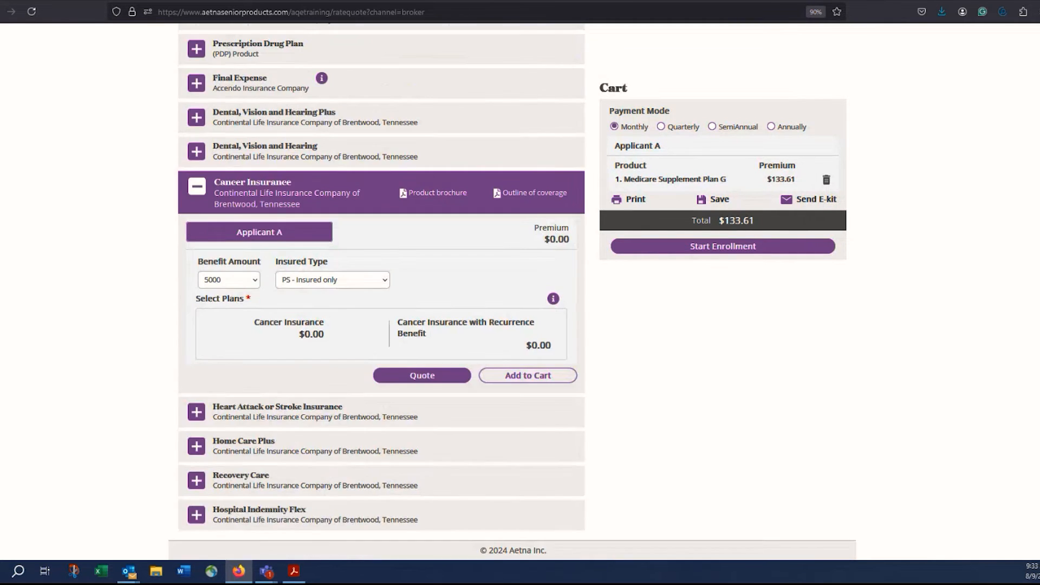
left_click(255, 280)
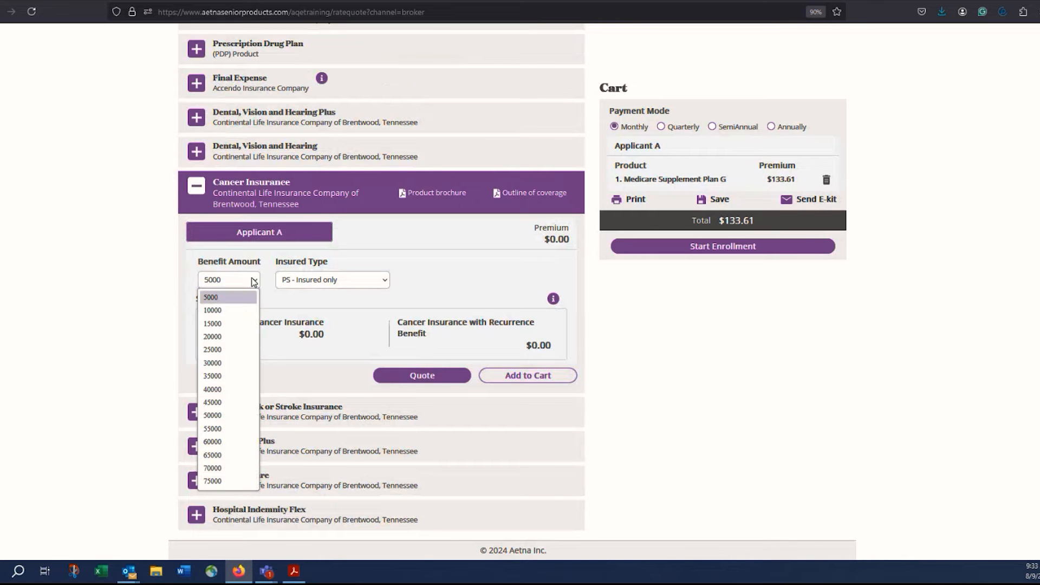
left_click(234, 337)
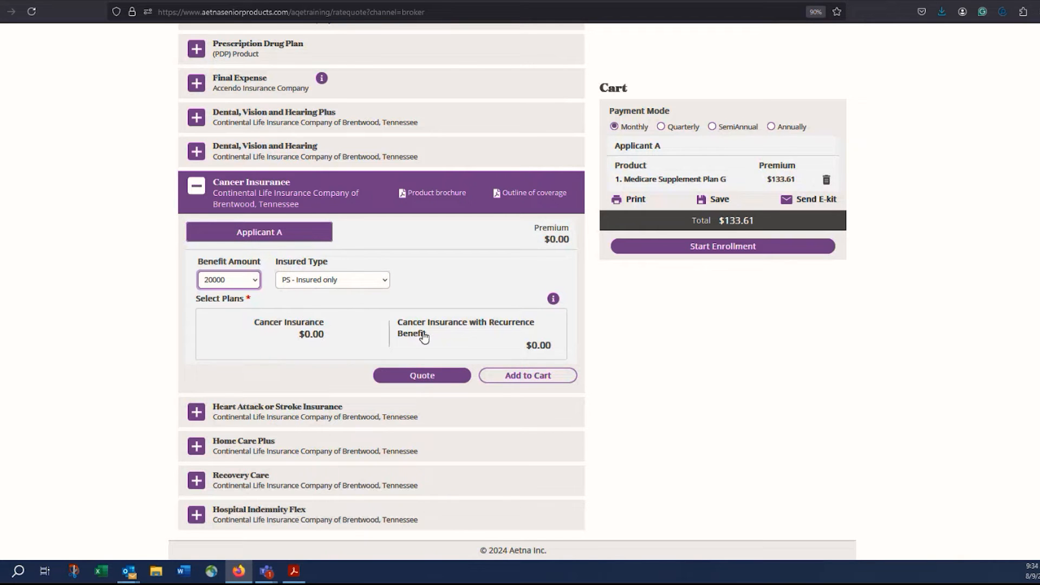
left_click(426, 378)
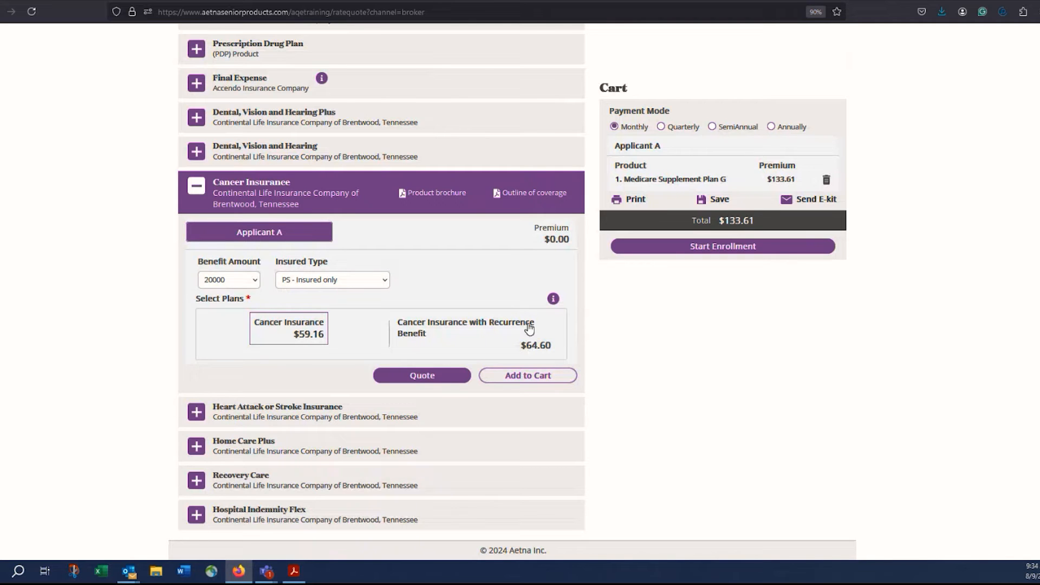
left_click(455, 348)
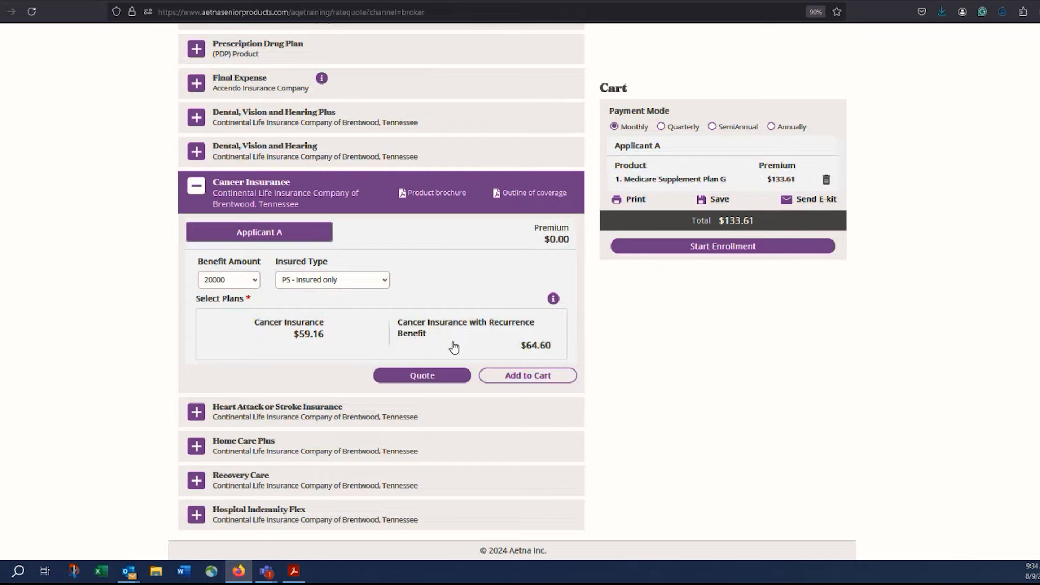
left_click(530, 382)
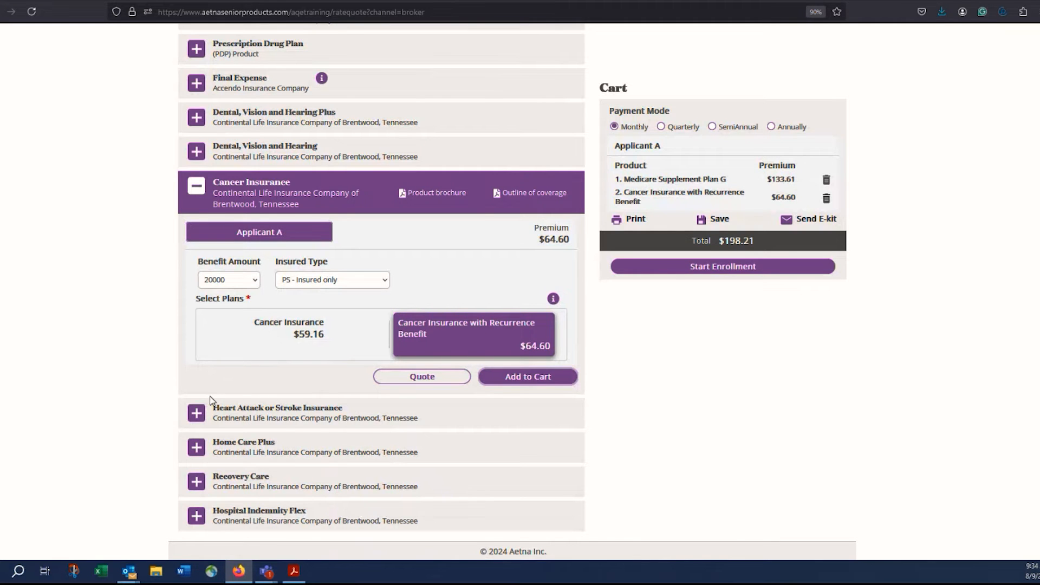
Quote Home Care Plus with 300 benefit for 26 weeks and add the $15.95 plan.
left_click(197, 449)
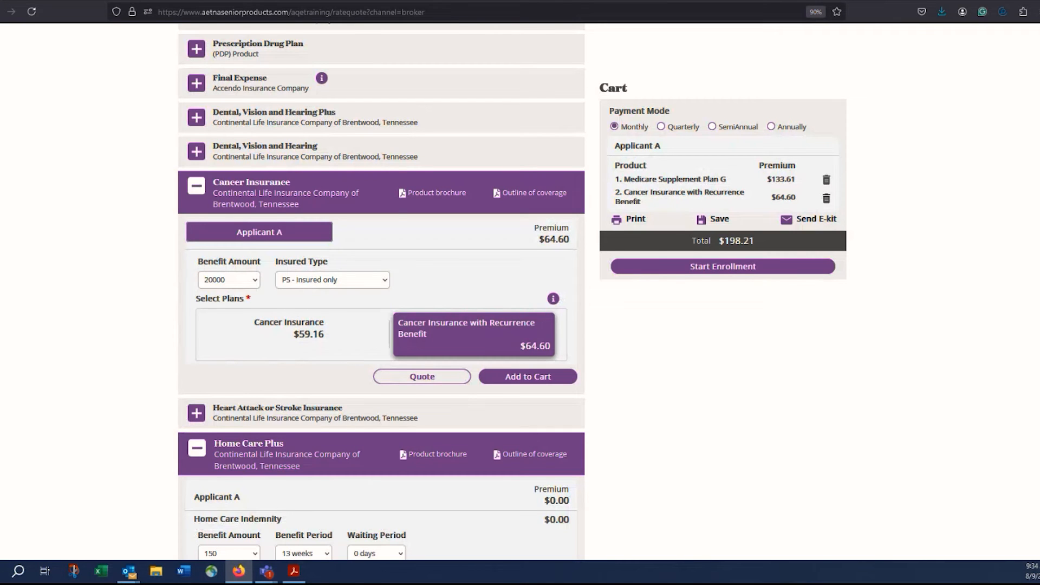
scroll(381, 291, "down", 6)
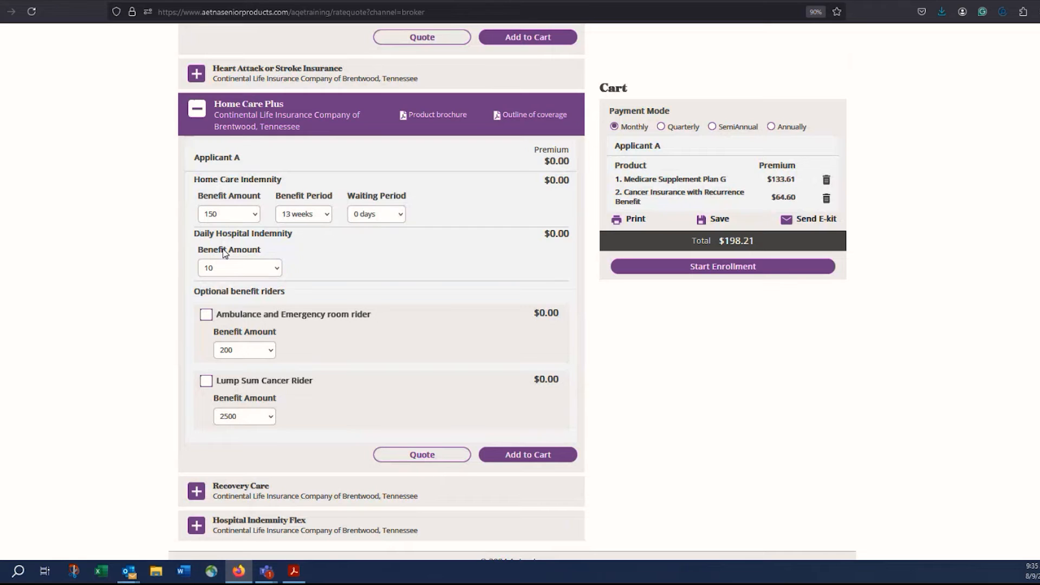
left_click(253, 215)
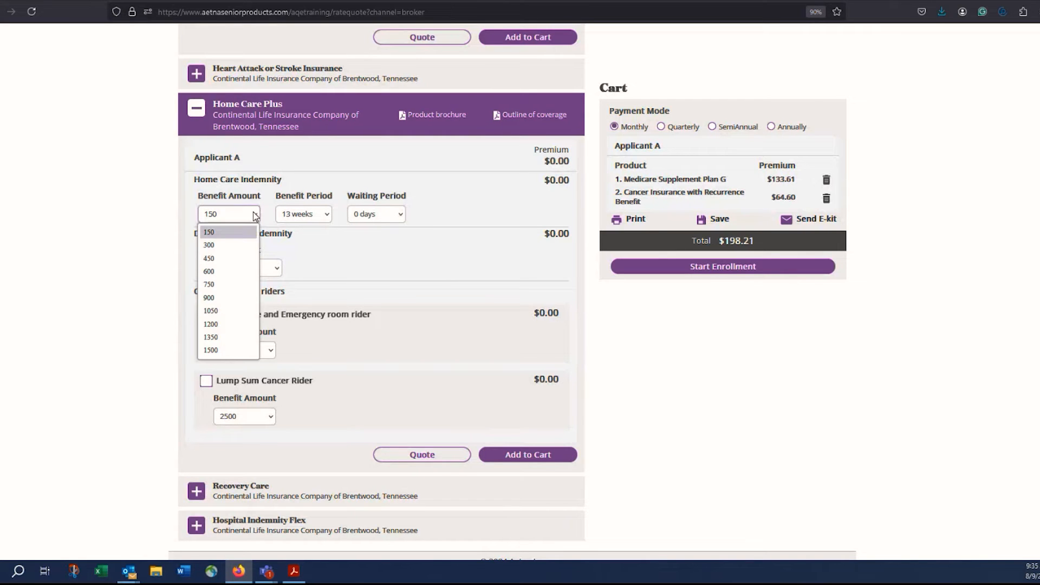
left_click(233, 246)
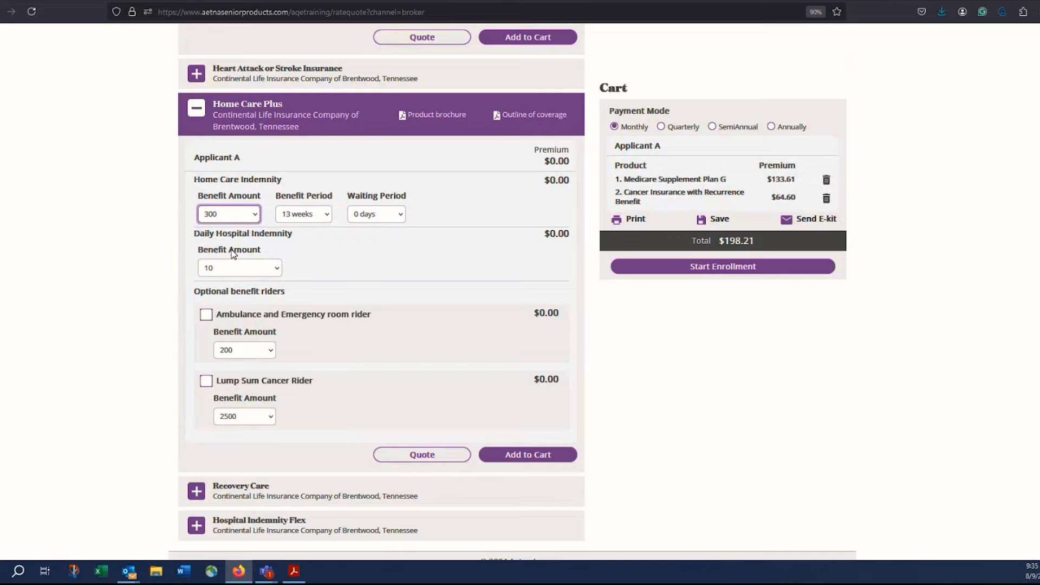
left_click(328, 214)
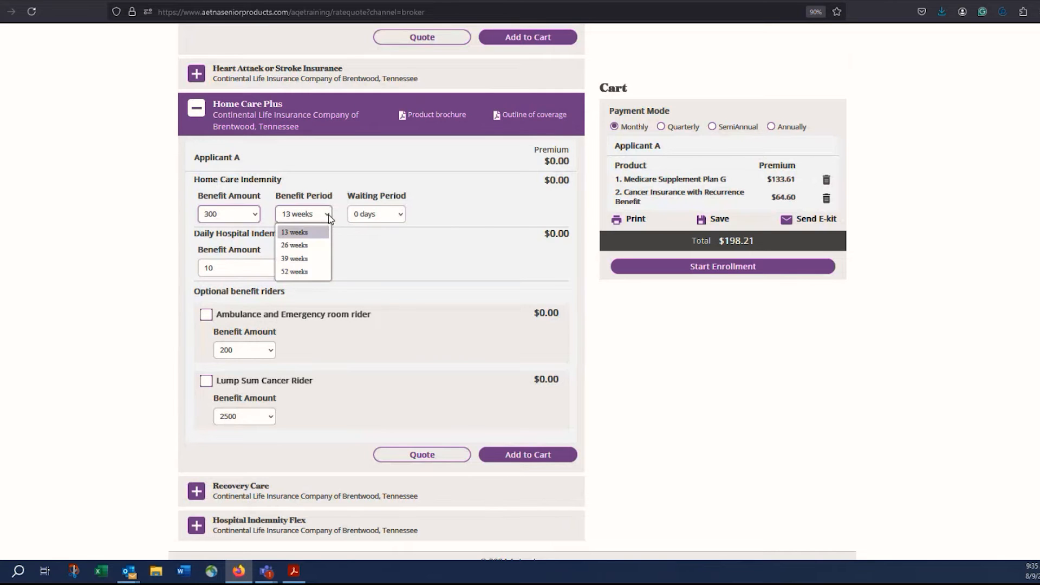
left_click(310, 250)
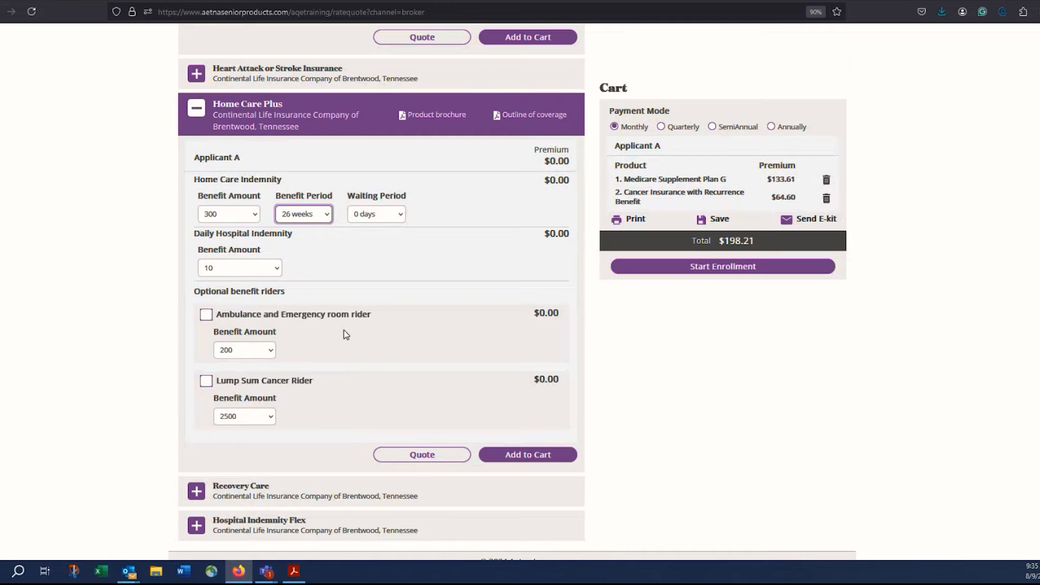
left_click(453, 457)
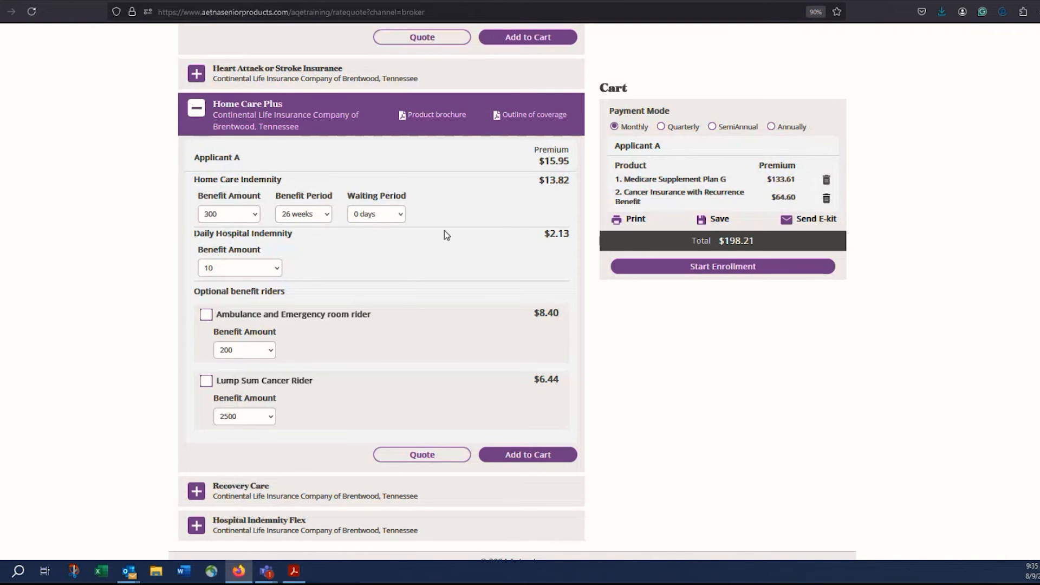
left_click(528, 458)
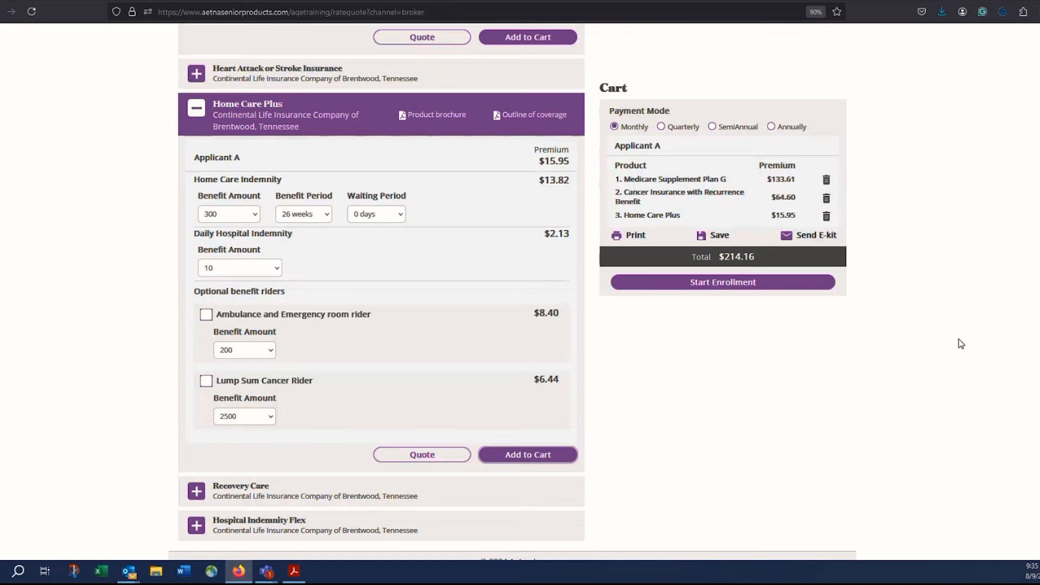
Quote and add Dental Vision Hearing 2000 ($41.44), then delete it from the cart.
scroll(439, 293, "up", 8)
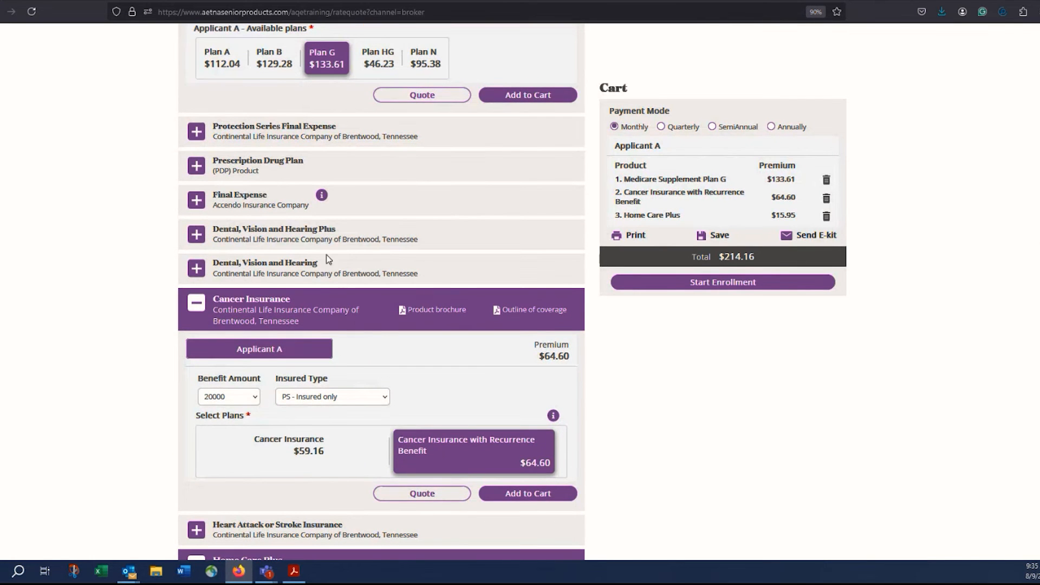
left_click(198, 275)
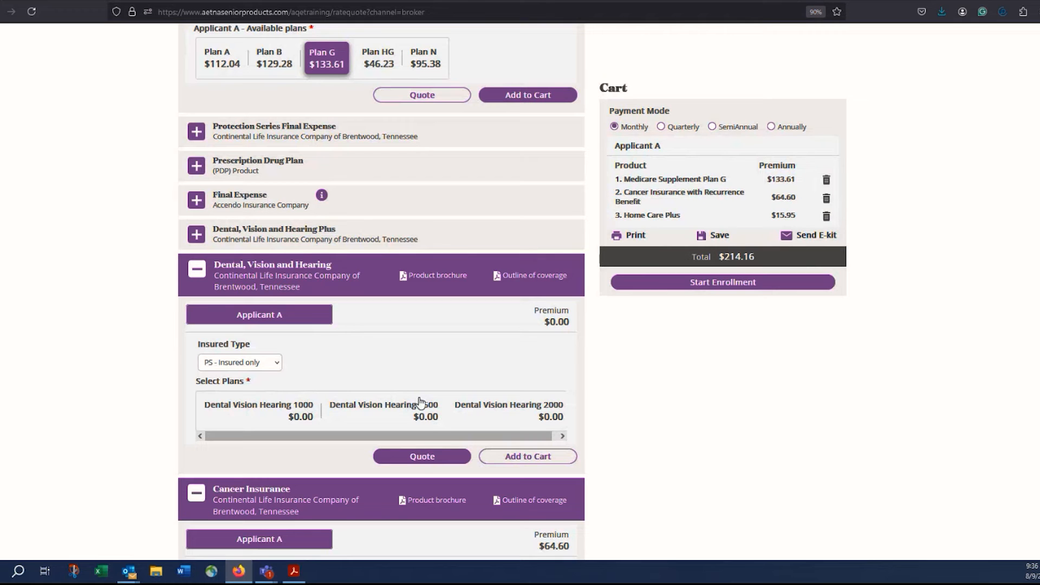
left_click(428, 457)
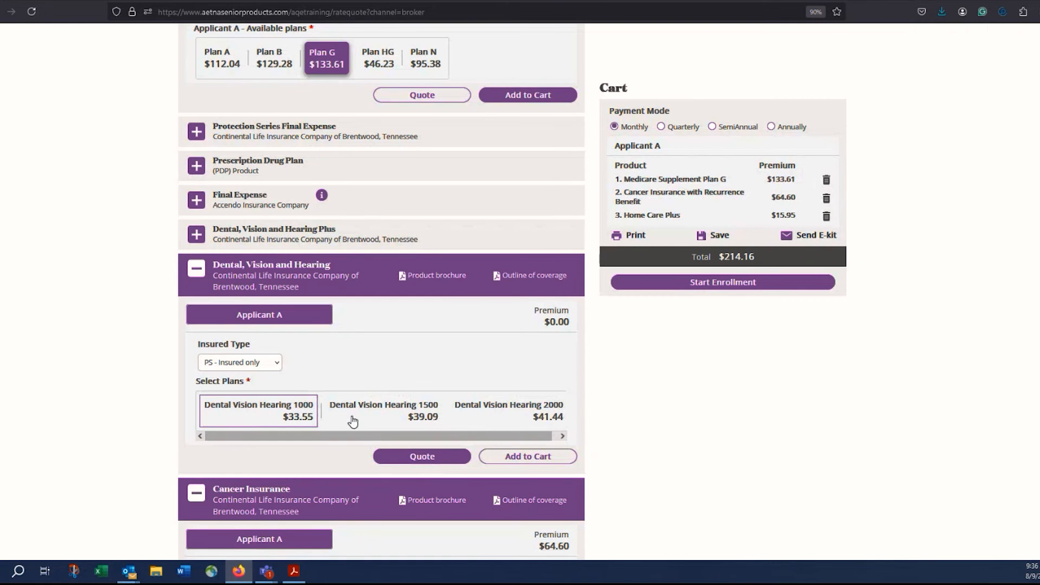
left_click(488, 414)
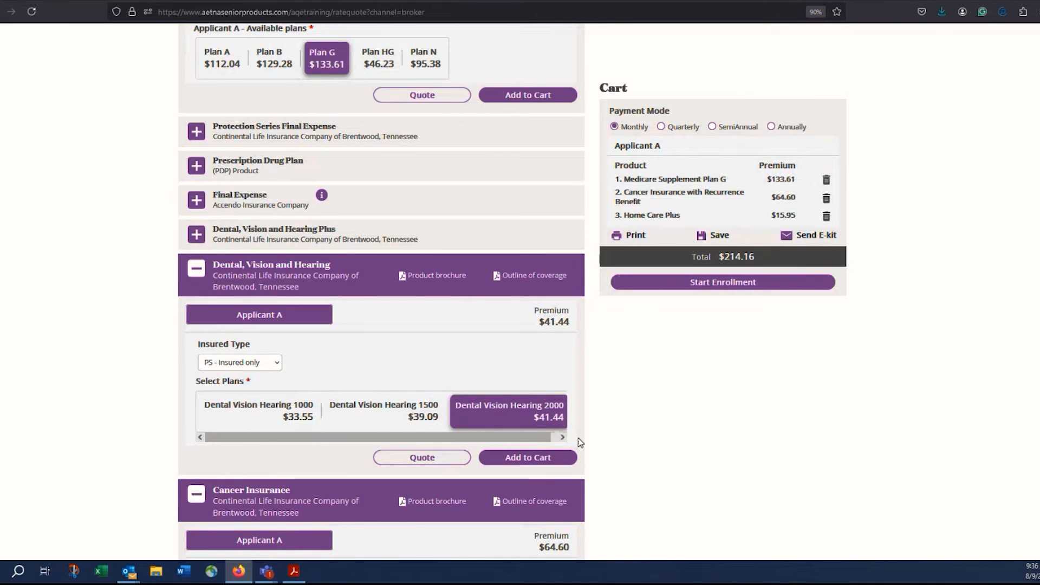
left_click(524, 459)
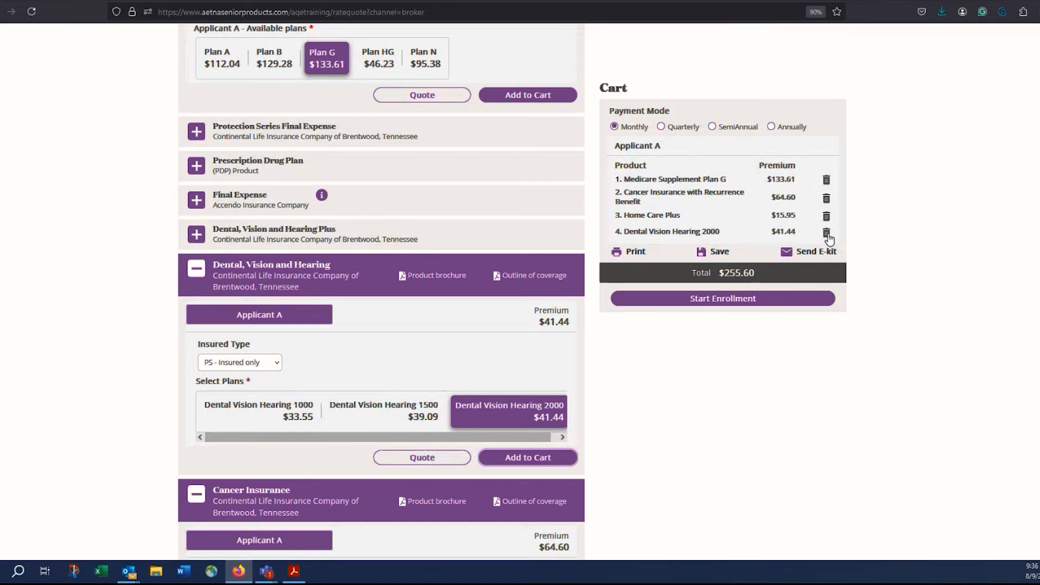
left_click(826, 233)
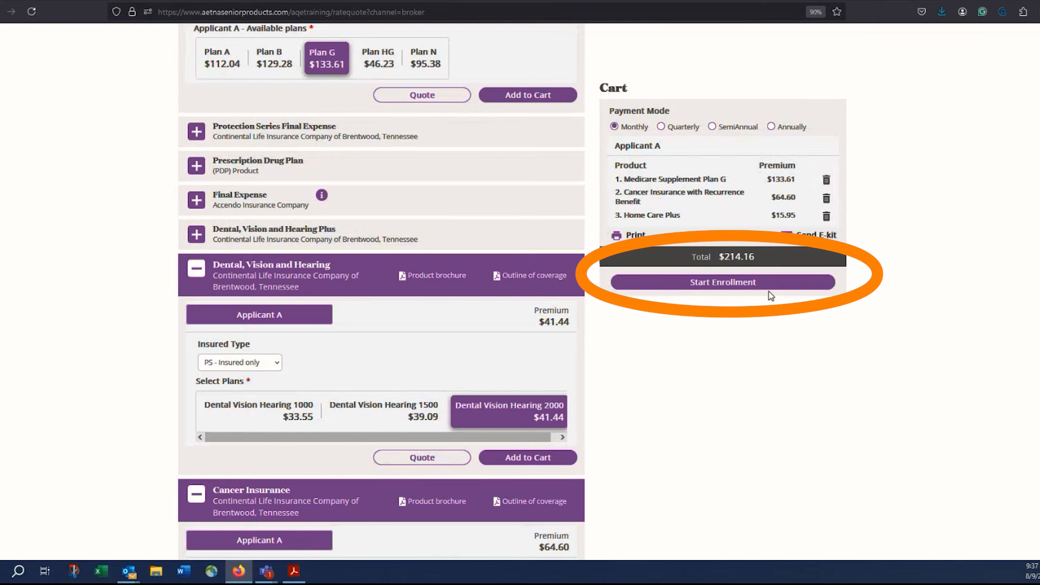
Start enrollment past the appointment warning, entering the applicant's name and legal resident Yes.
left_click(740, 286)
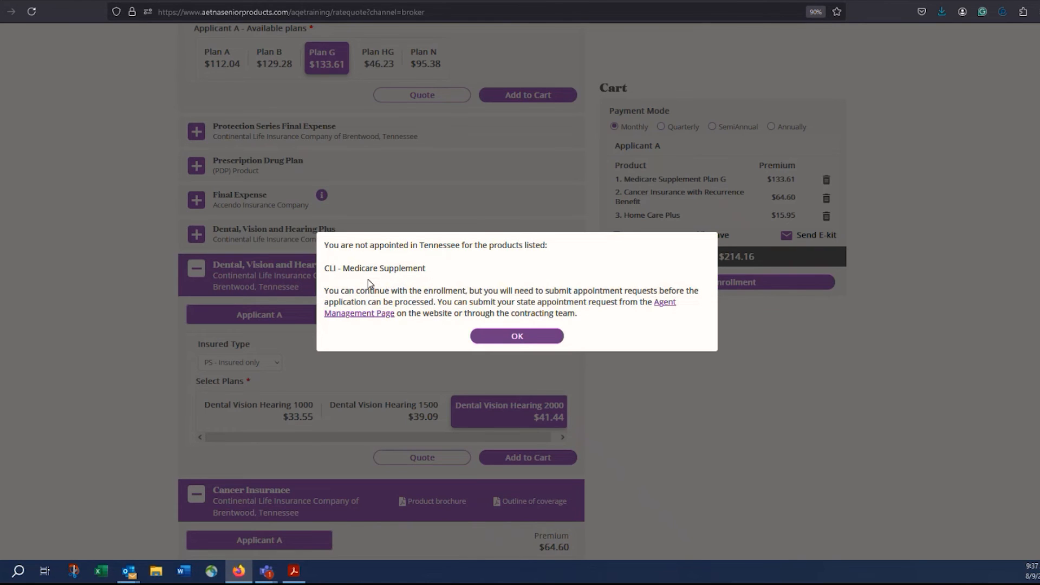
left_click(509, 341)
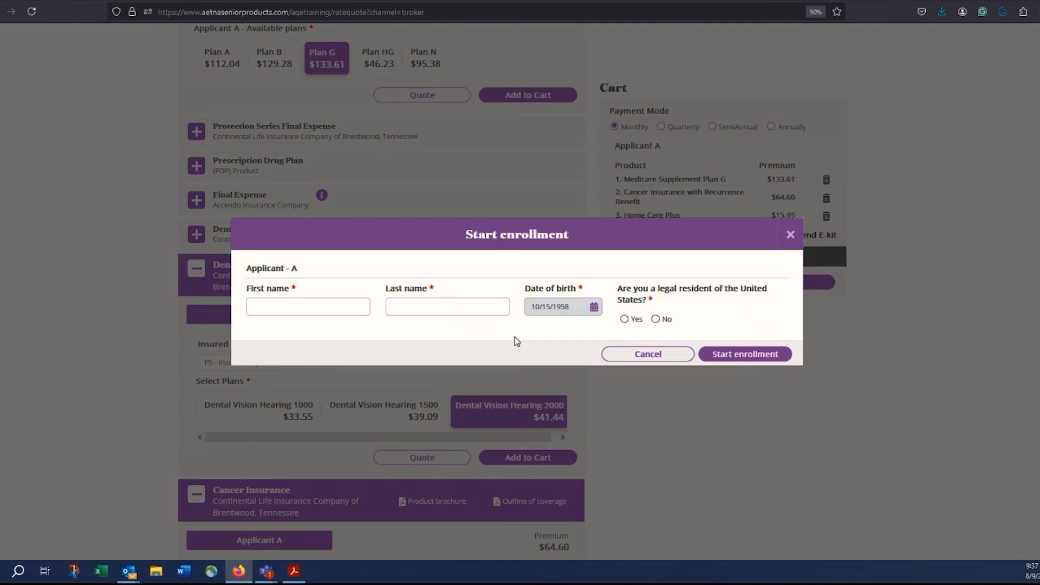
left_click(352, 304)
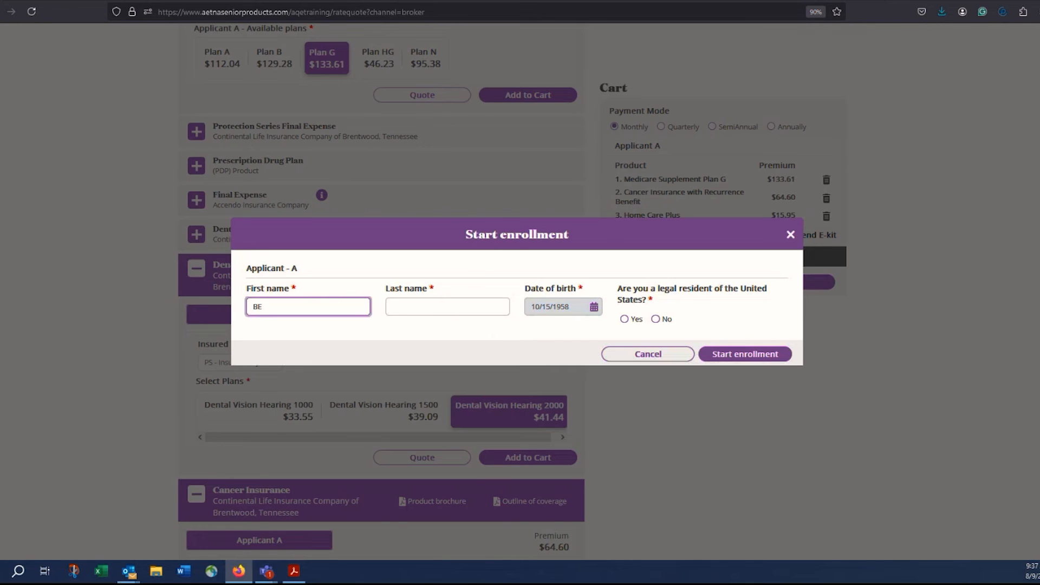
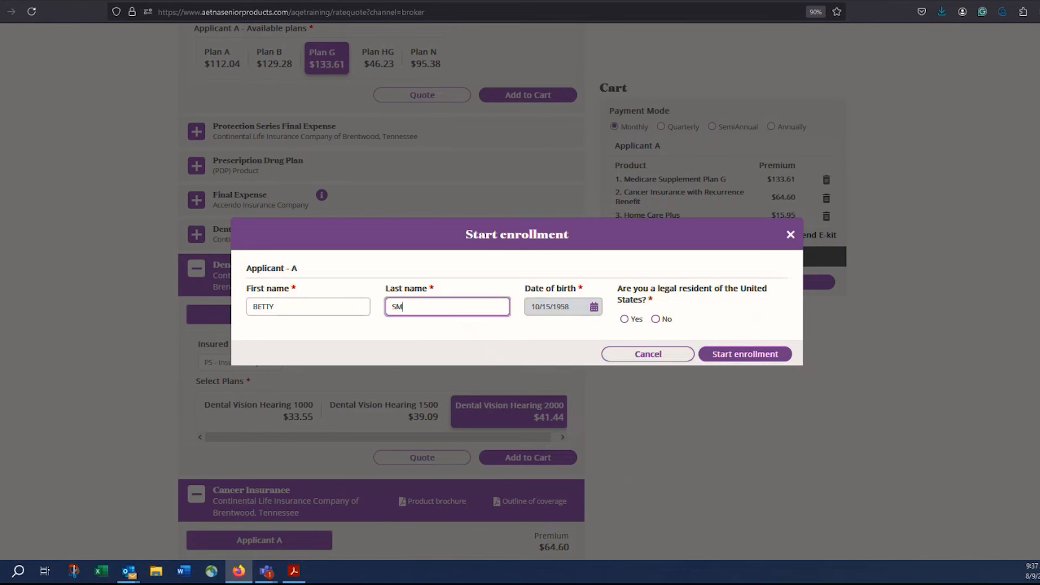
left_click(625, 319)
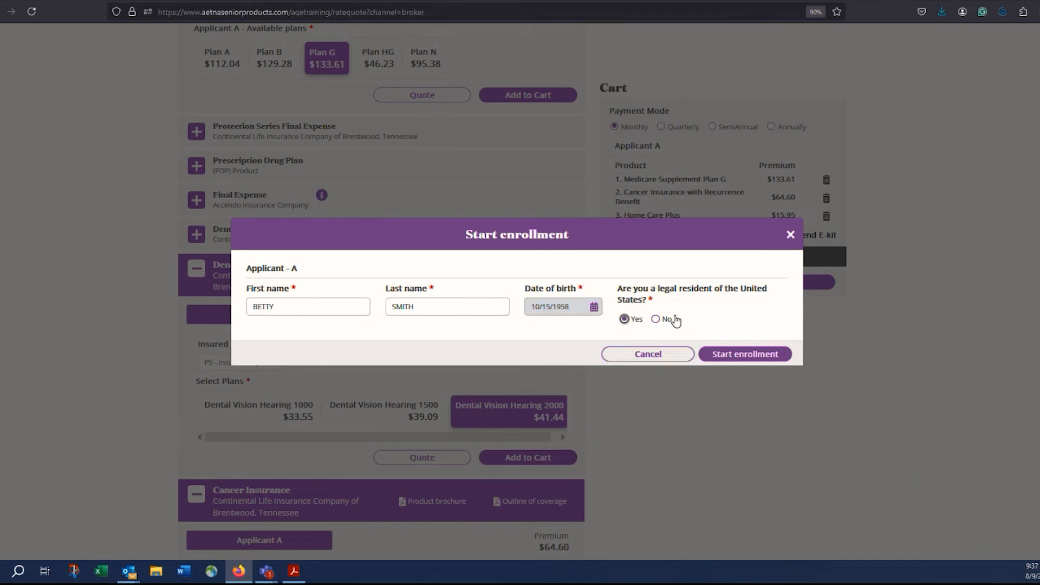
left_click(745, 354)
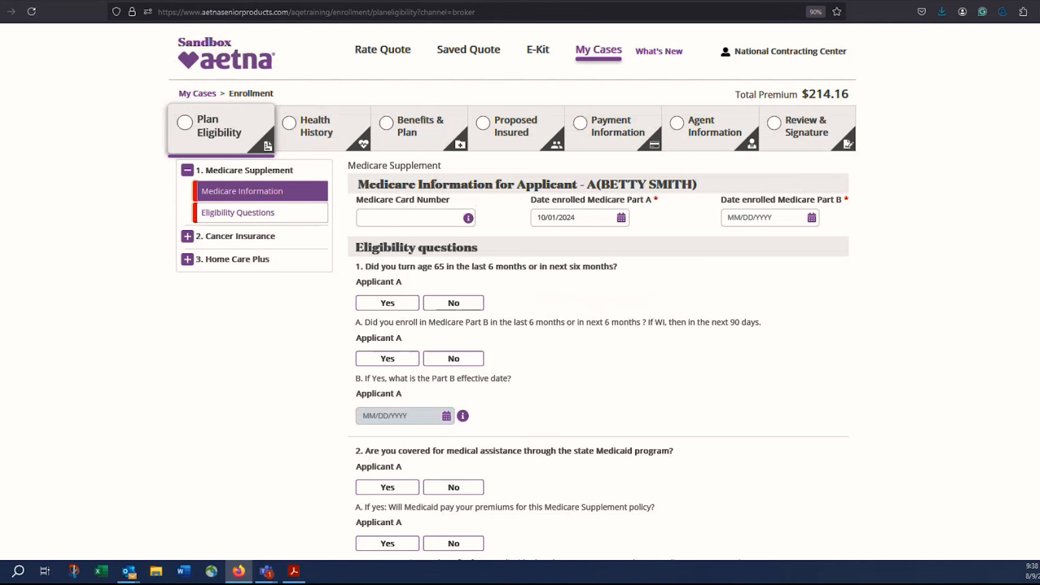
Scroll through the Plan Eligibility Medicare Supplement questions 1–5 and back to the top.
scroll(598, 303, "down", 7)
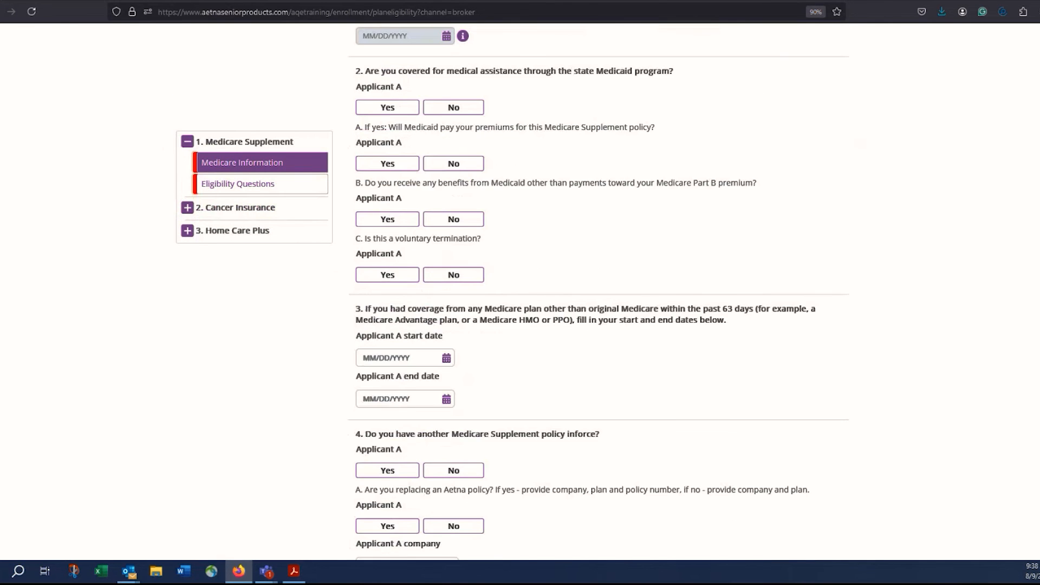
scroll(598, 288, "down", 9)
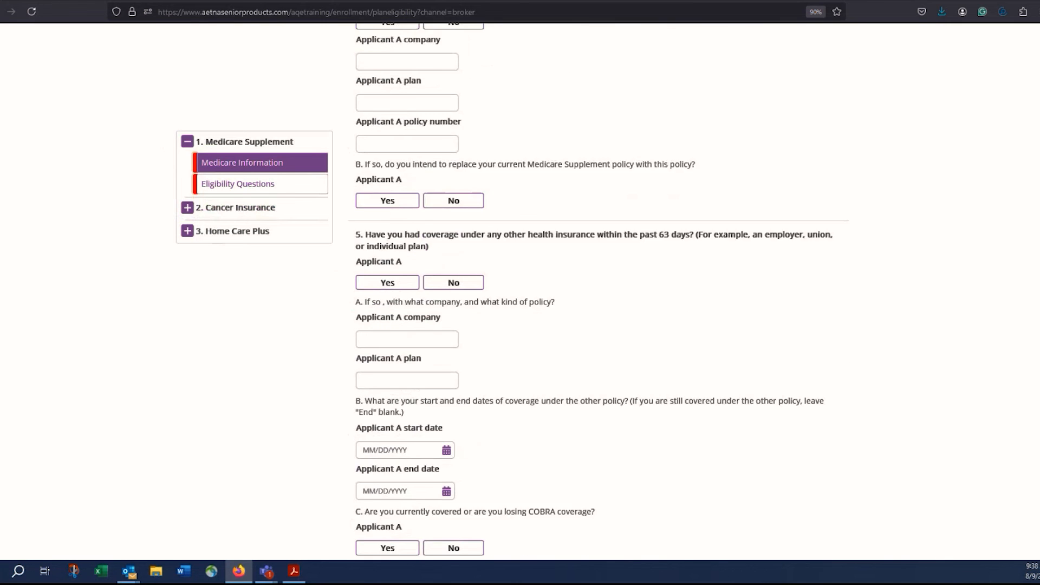
scroll(598, 288, "down", 3)
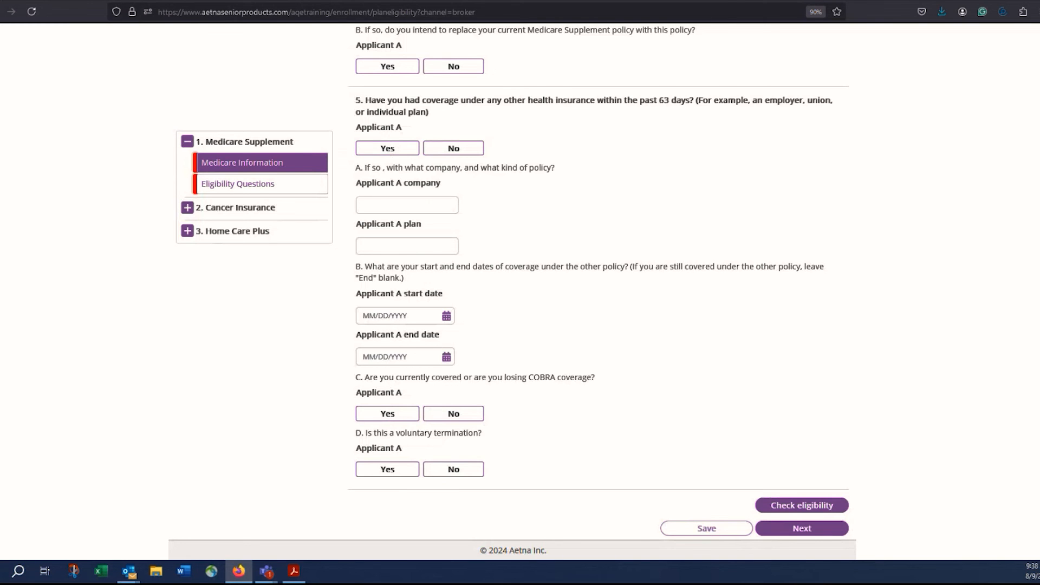
scroll(598, 288, "up", 15)
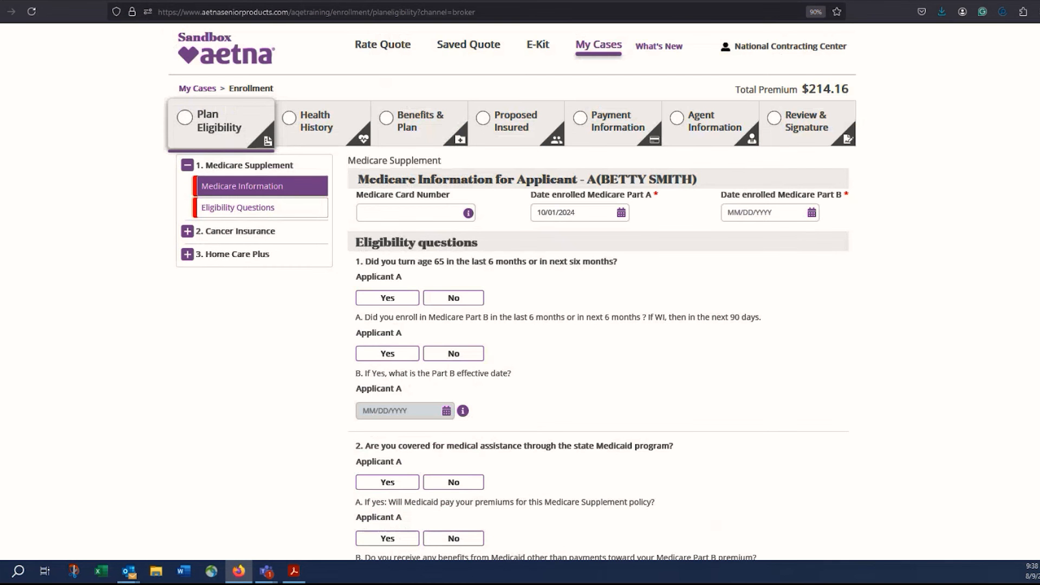